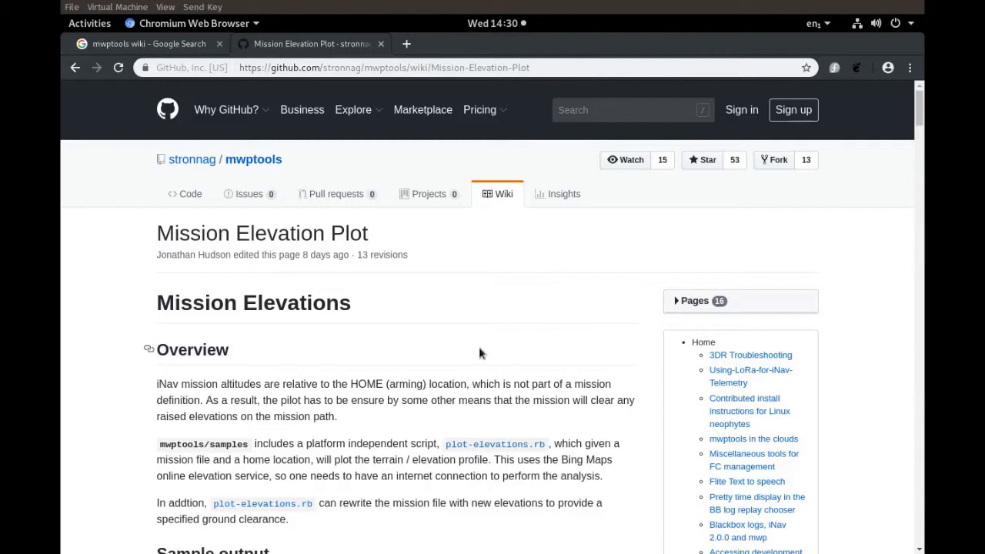
- Read through the Mission Elevation Plot wiki page, examining the sample plots, the clearance option and the new mission file section
scroll(478, 346, down, 2)
scroll(479, 318, down, 7)
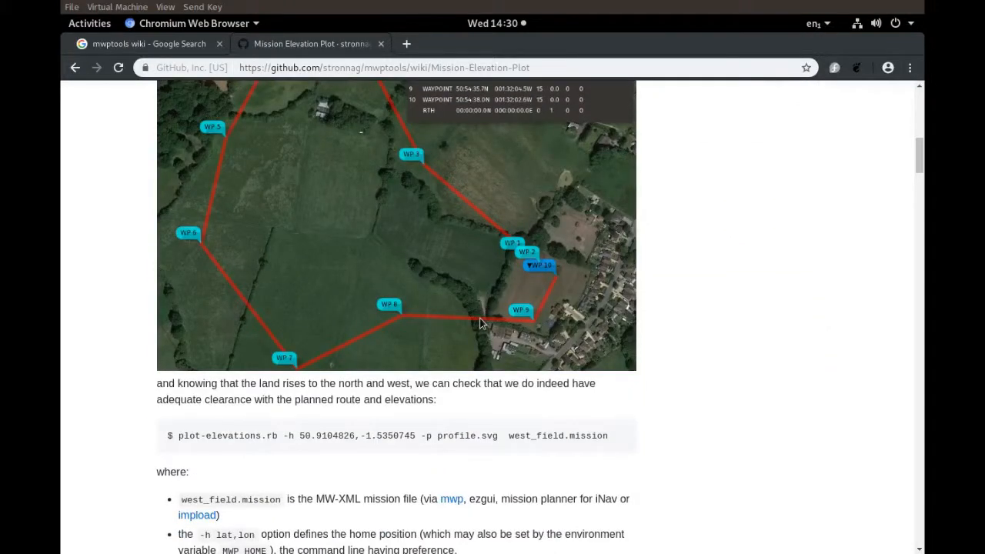
scroll(479, 324, down, 5)
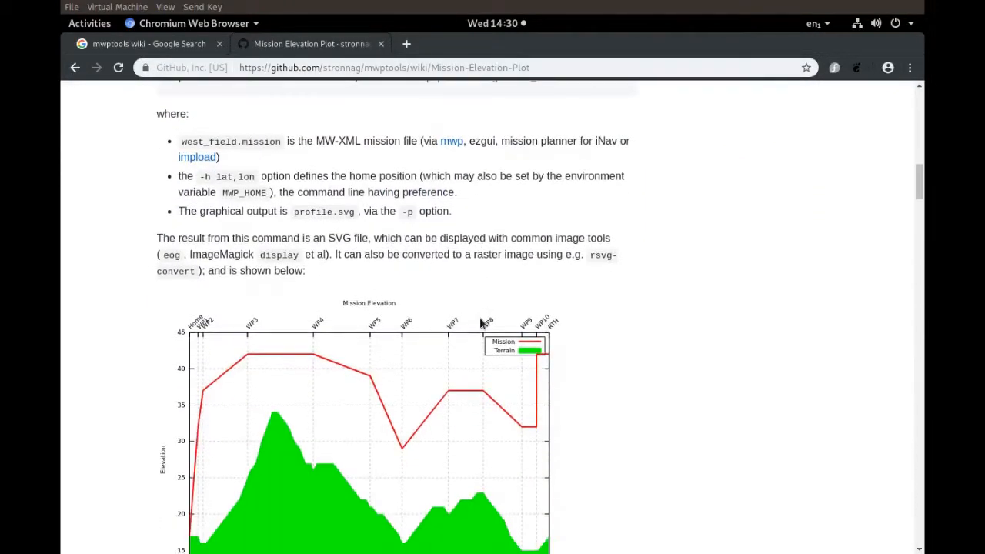
scroll(378, 358, down, 2)
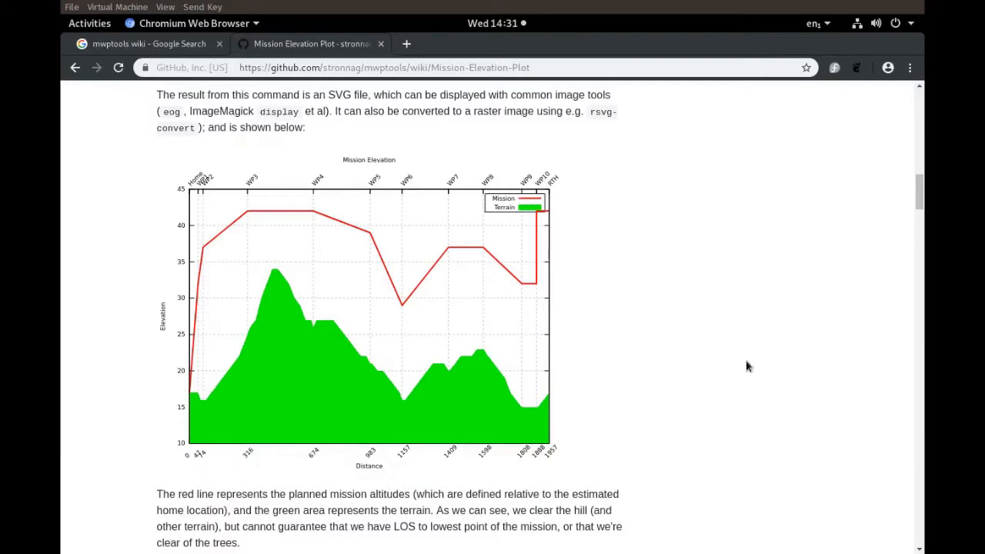
scroll(747, 366, down, 5)
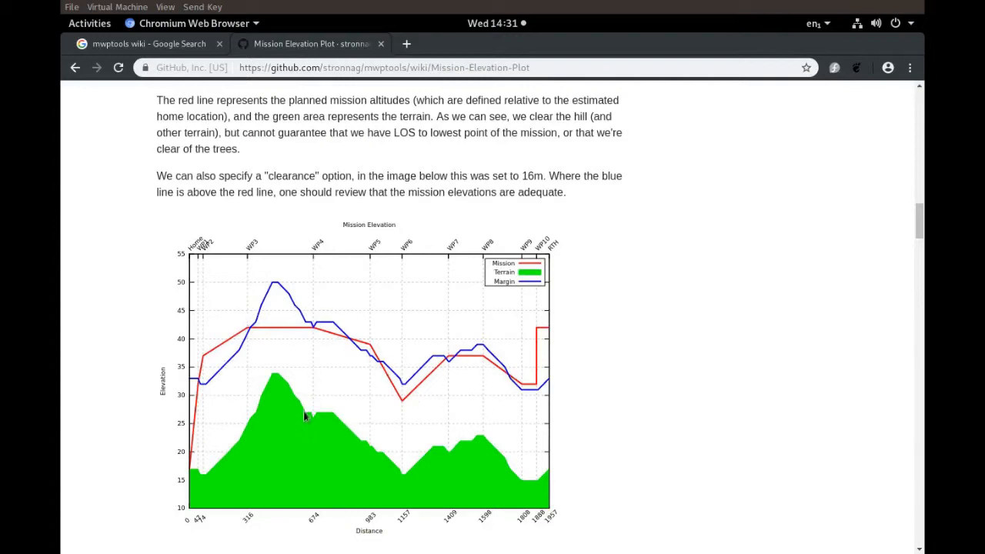
scroll(324, 437, down, 5)
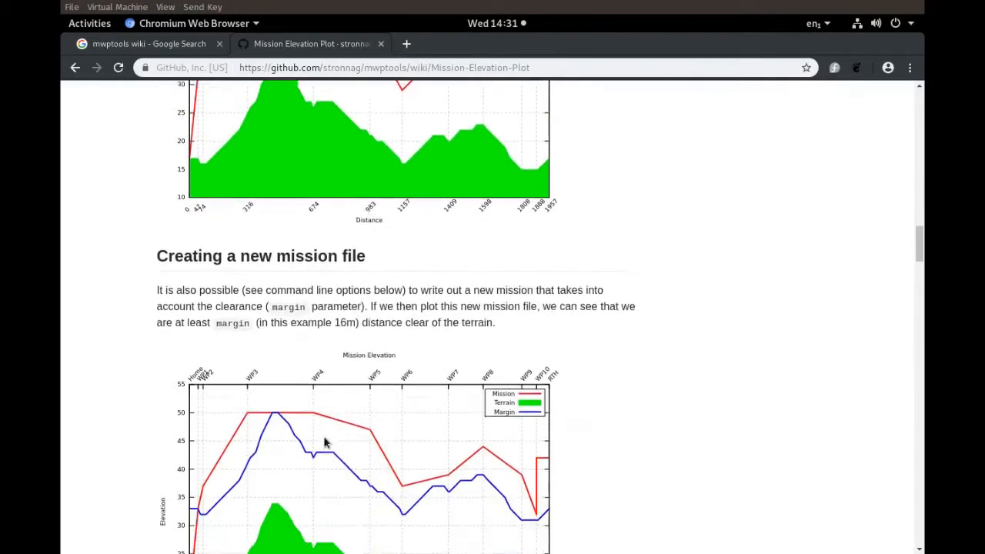
scroll(324, 443, down, 7)
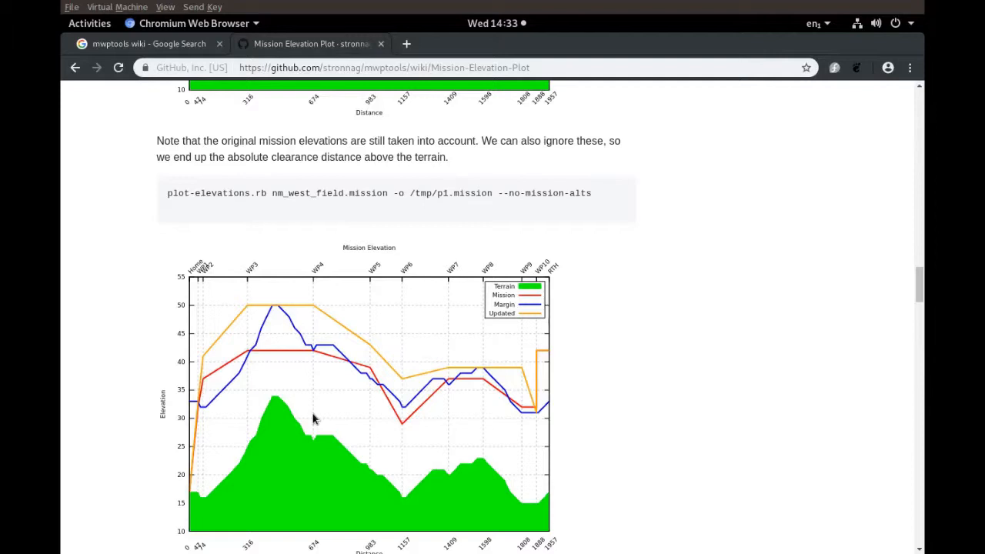
- Switch to the image viewer, examine the WP5 to WP6 peak in elev-cut.png, and close the image
key(alt+Tab)
key(alt+Tab)
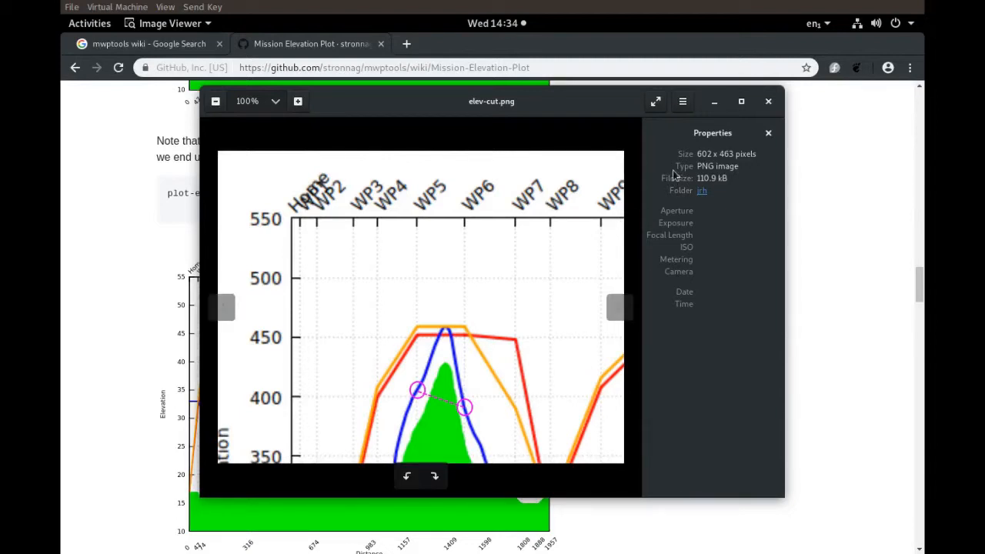
click(767, 102)
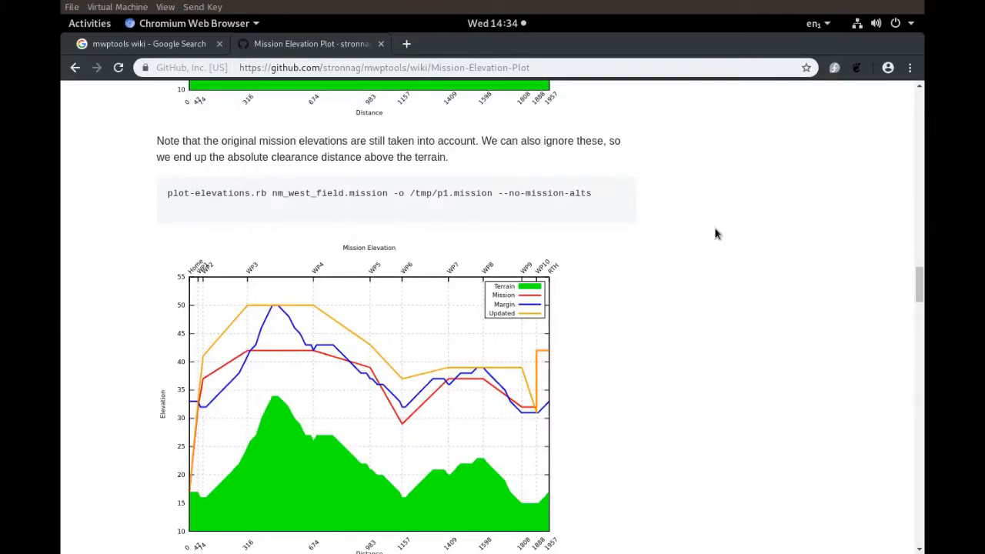
- Switch to mwp, open iom_barrule.mission and display it on the CycleMaps API key map
key(alt+Tab)
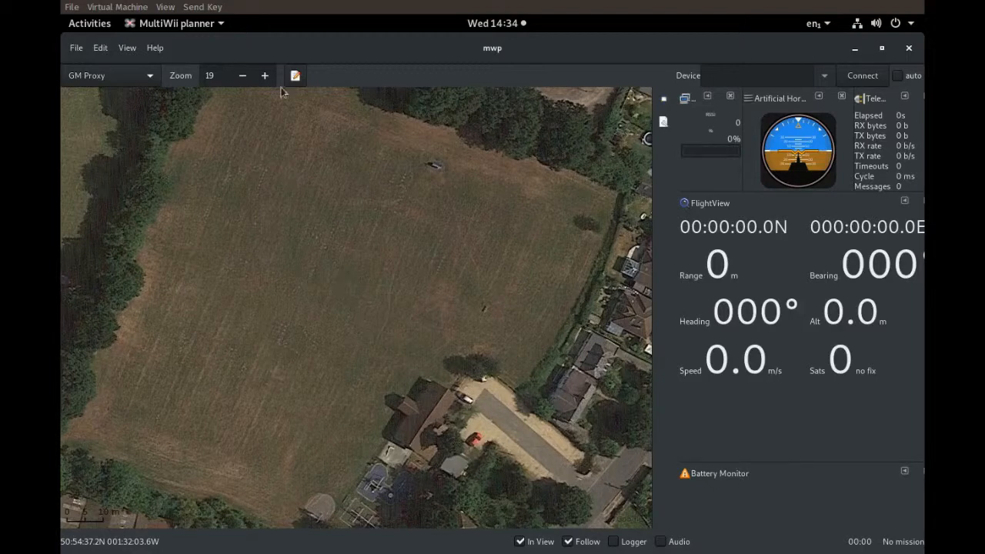
click(76, 51)
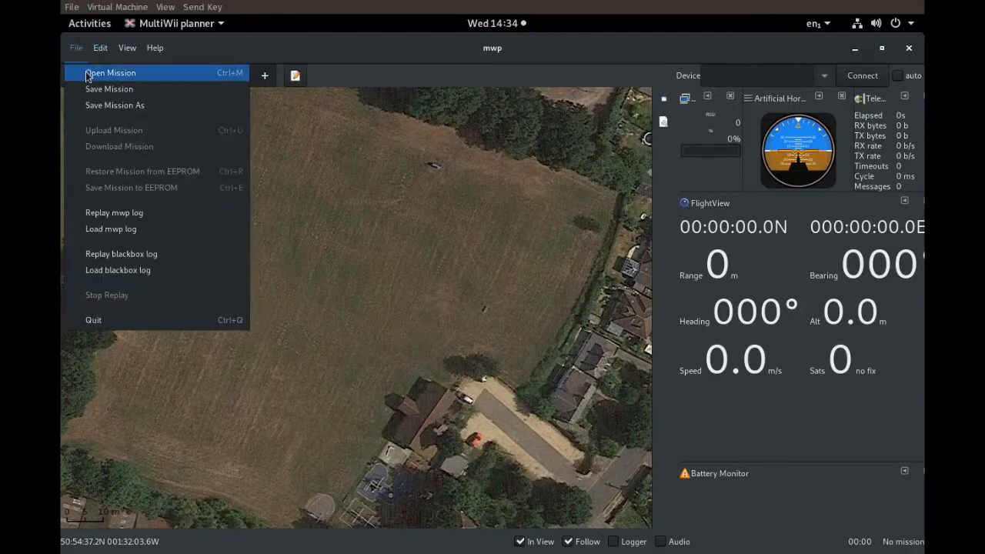
click(93, 73)
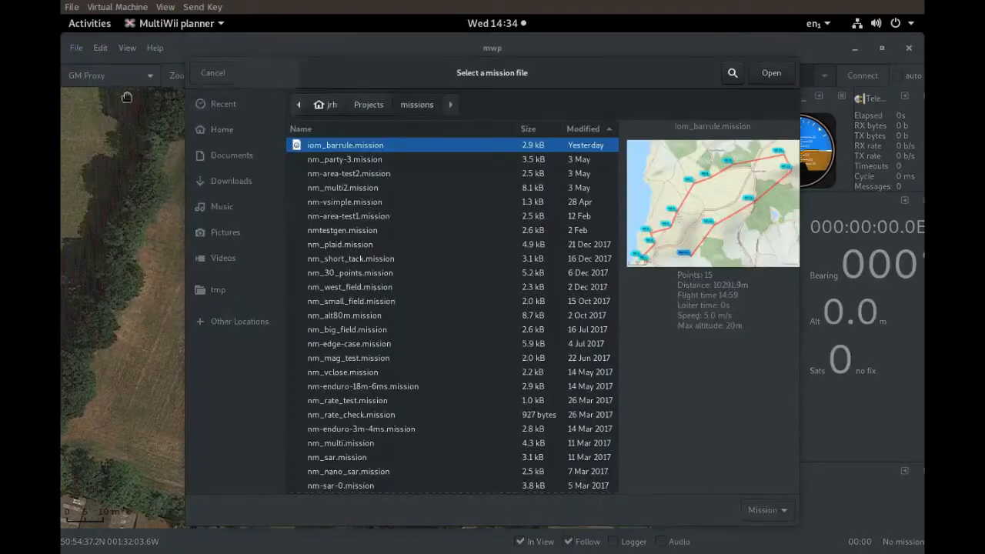
click(771, 74)
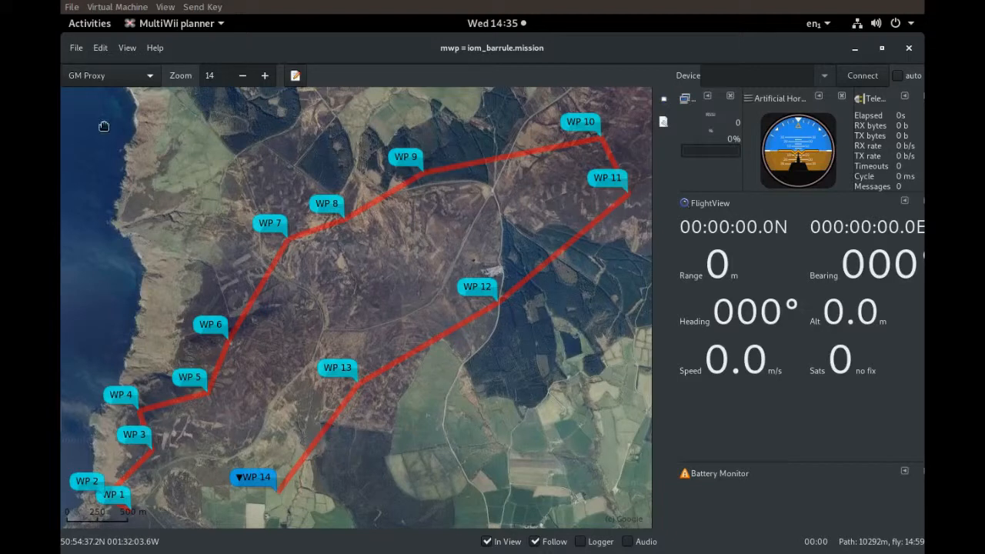
click(151, 78)
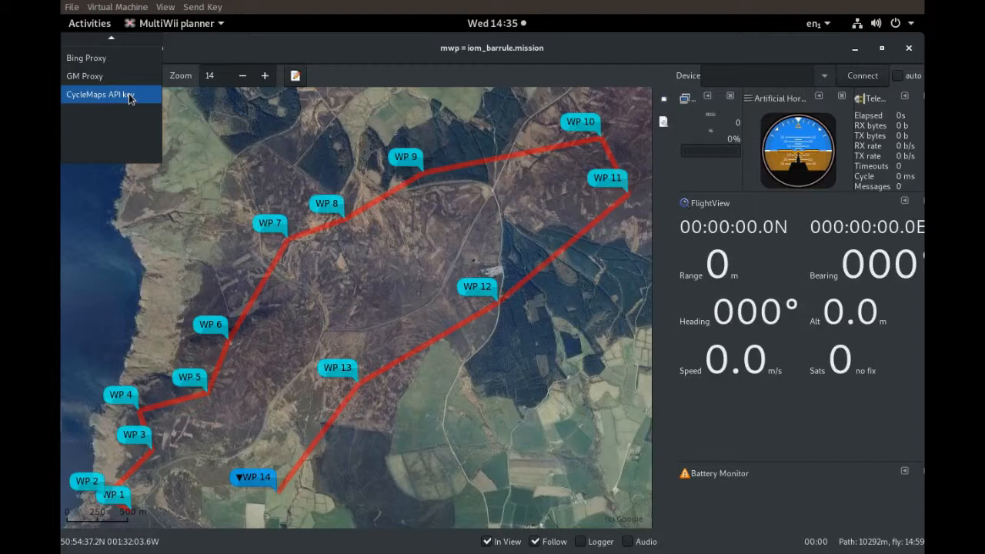
click(130, 95)
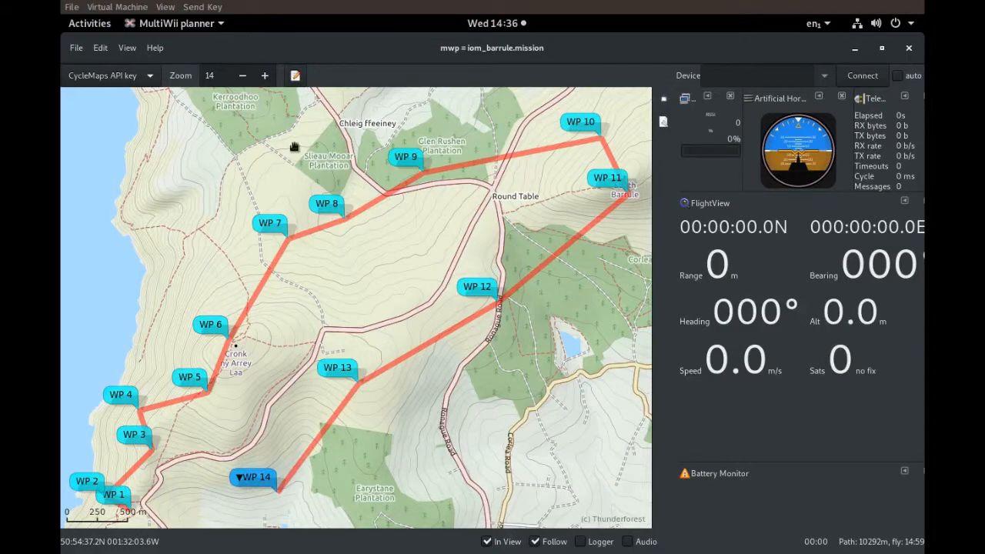
- Open the Terrain Analysis from the mission's waypoint list and try to plot it with home at 54:08:23.0N 004:42:12.7W and a margin elevation of 40
click(663, 124)
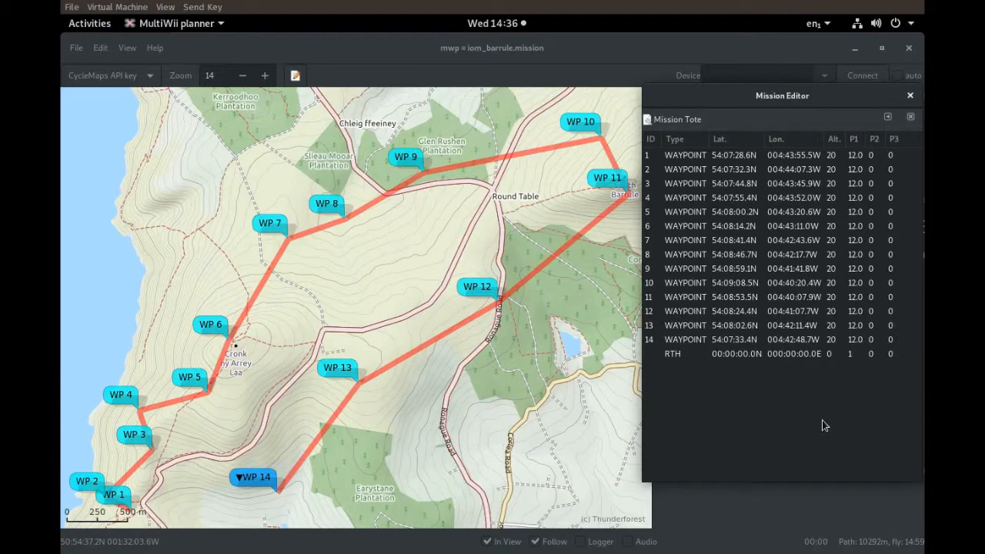
right_click(702, 379)
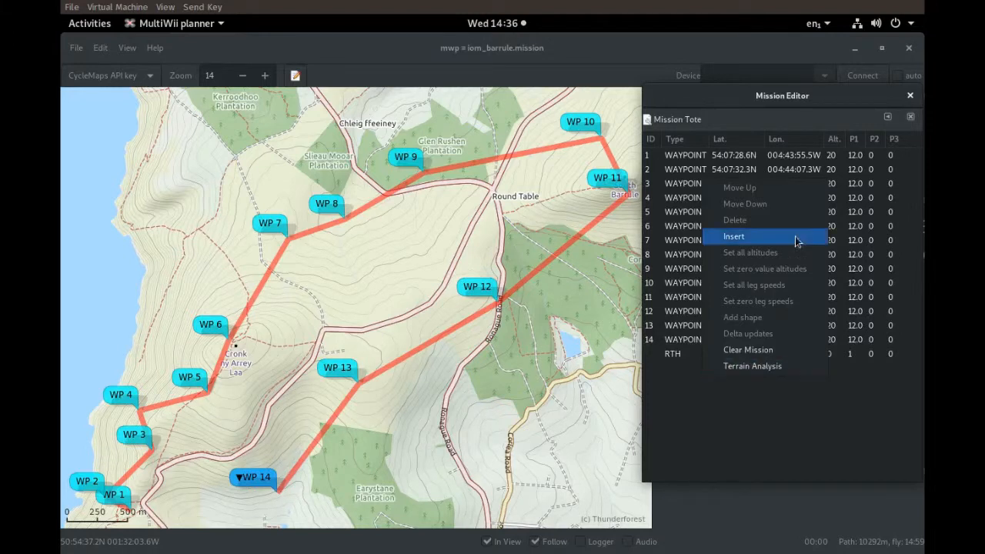
click(770, 366)
drag(437, 264, 734, 407)
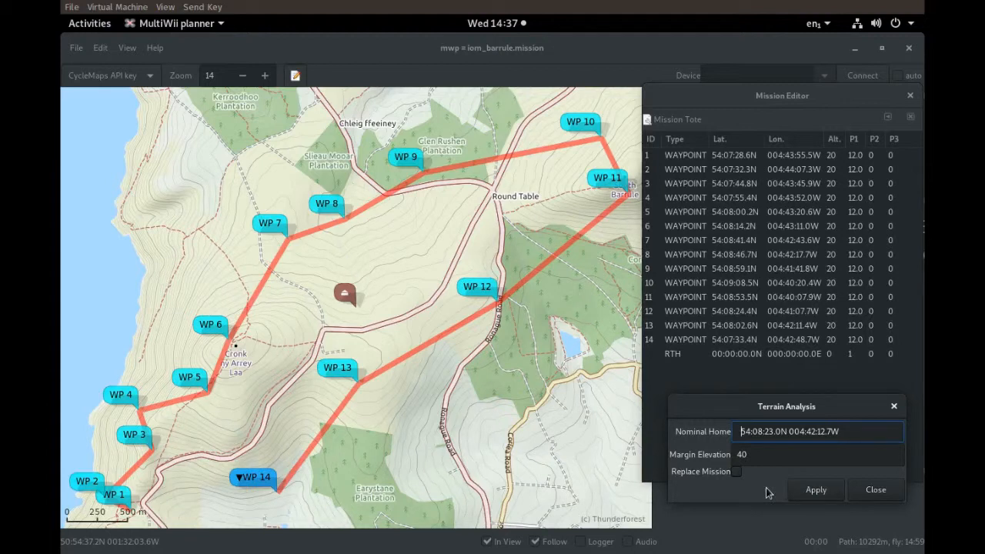
click(819, 491)
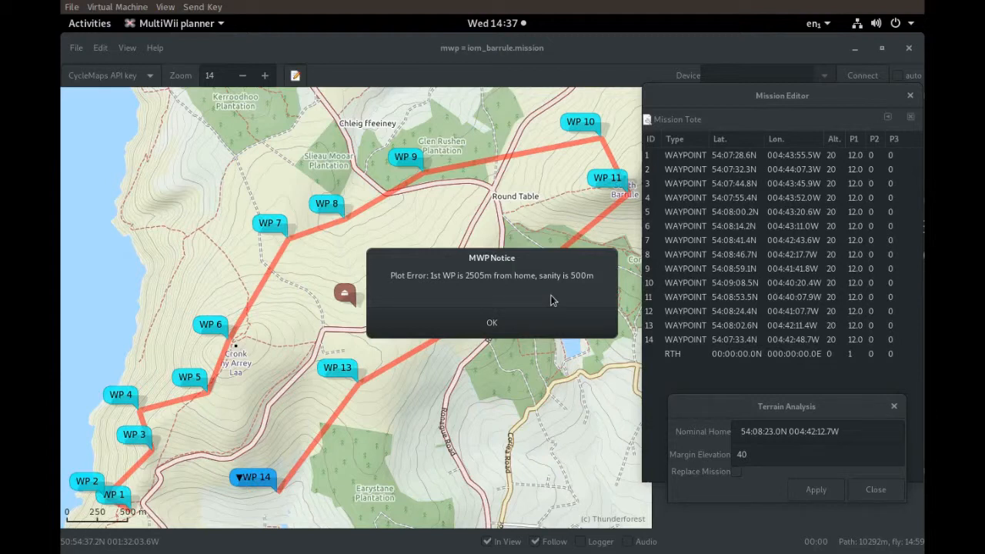
click(488, 325)
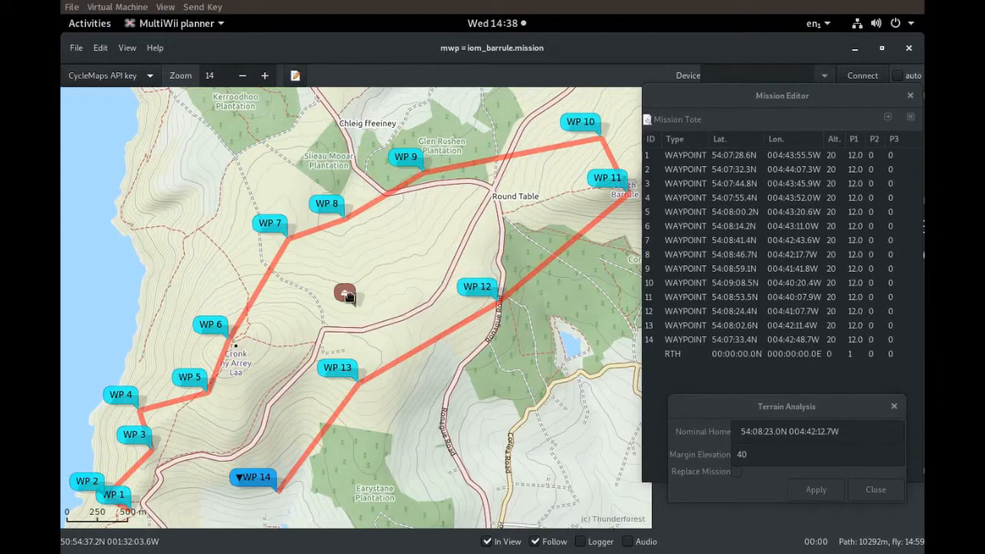
- Move the home marker beside WP 1 to 54:07:29.8N 004:43:45.0W and run the terrain analysis with Replace Mission enabled
mouse_move(349, 296)
mouse_down()
mouse_move(269, 396)
mouse_move(143, 493)
mouse_up()
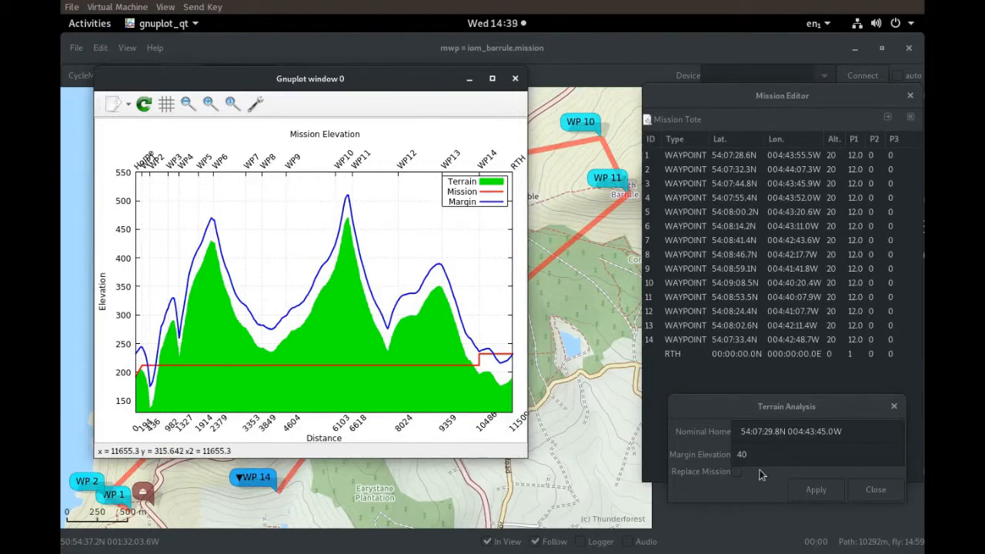
click(733, 473)
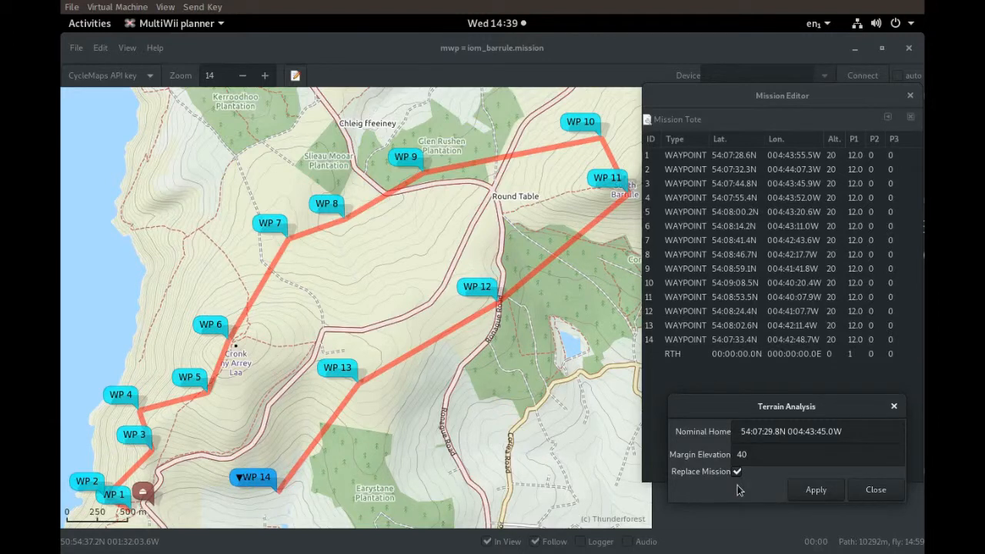
click(816, 490)
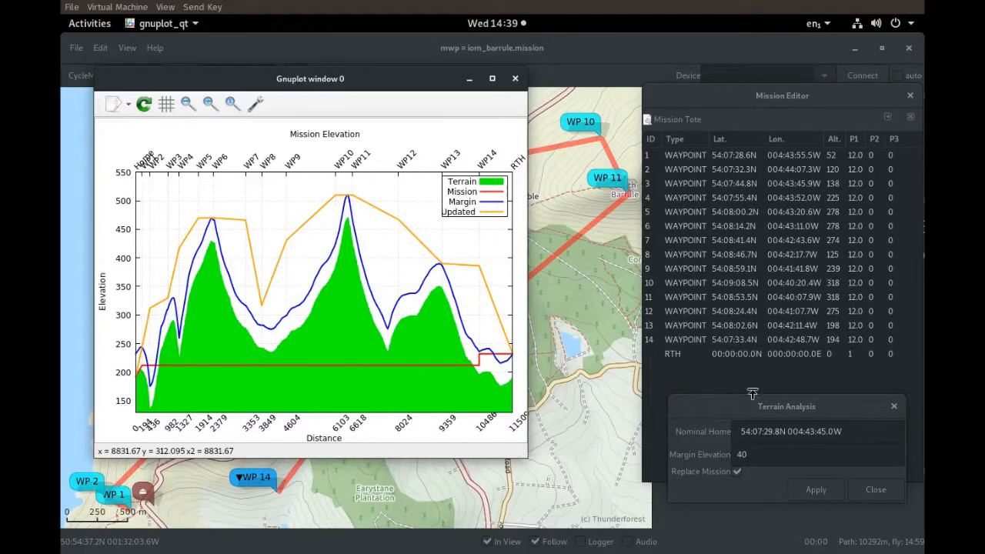
- Turn off Replace Mission, set waypoint 2's altitude to 60 and replot the terrain analysis
click(740, 474)
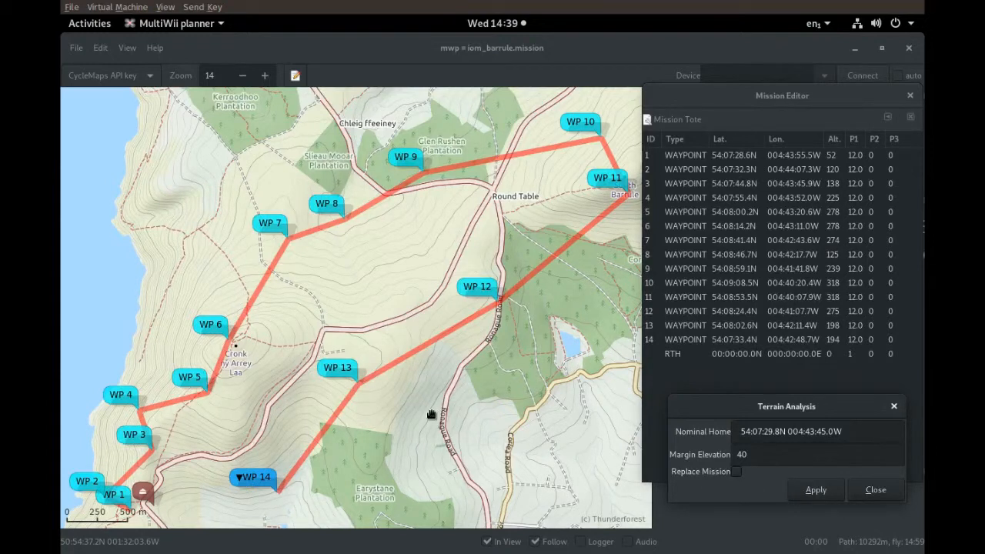
key(alt+Tab)
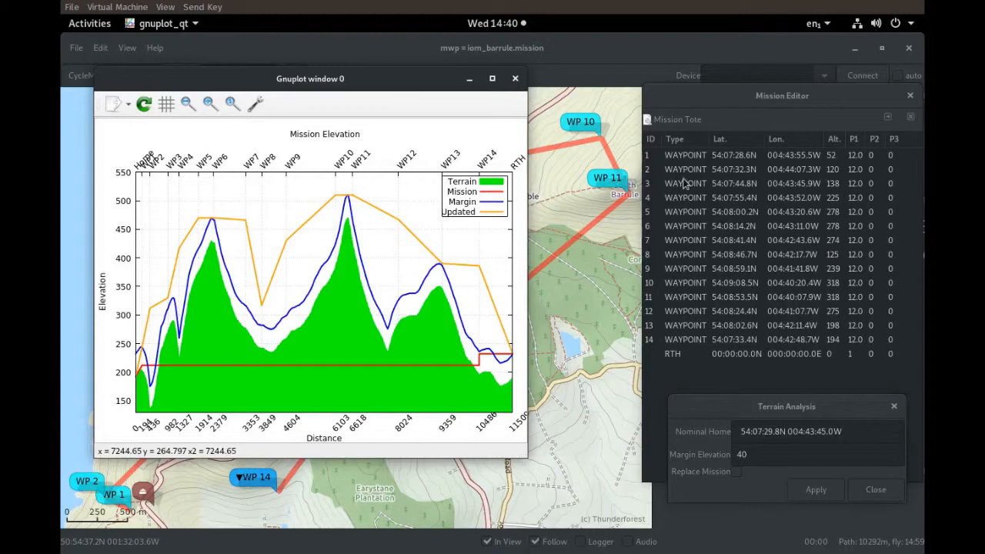
mouse_move(663, 177)
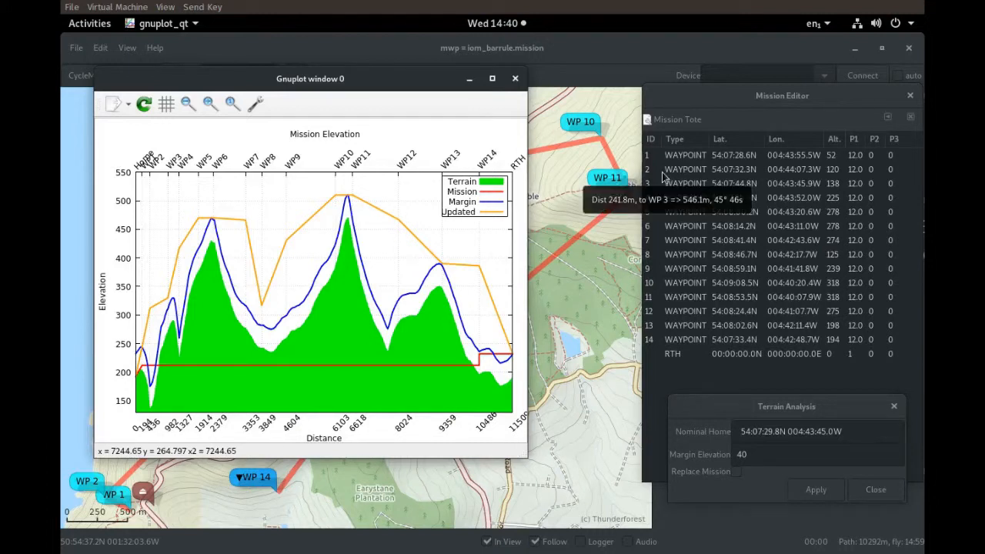
click(842, 170)
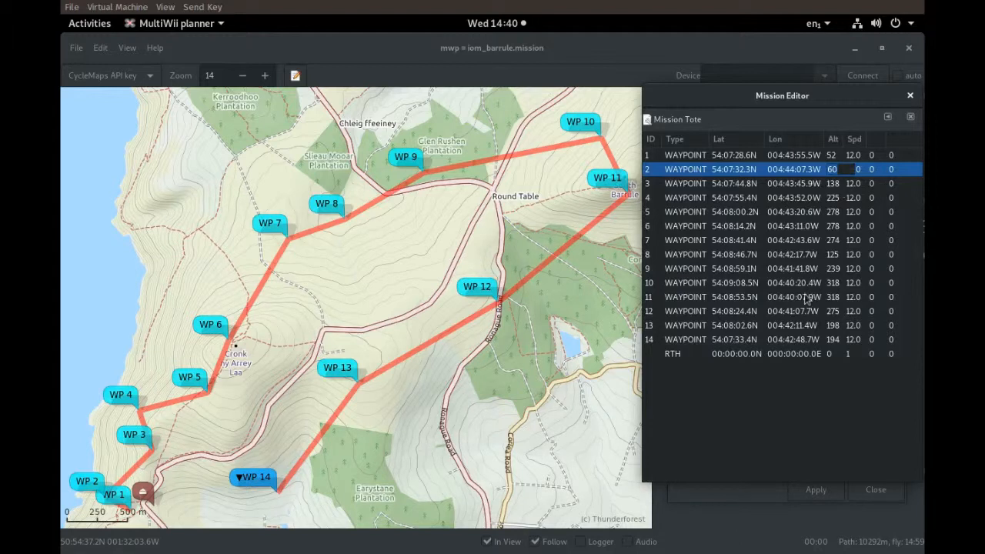
click(747, 506)
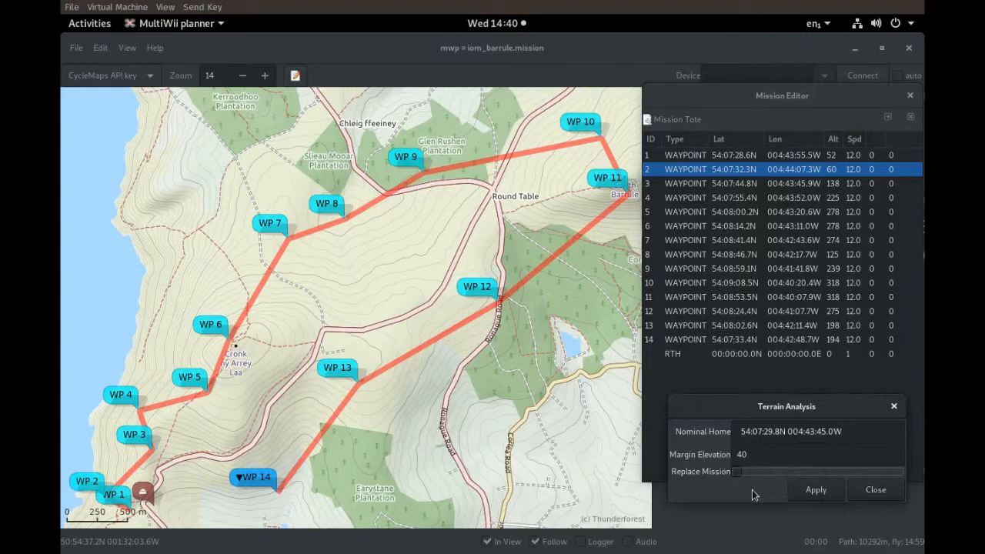
click(819, 490)
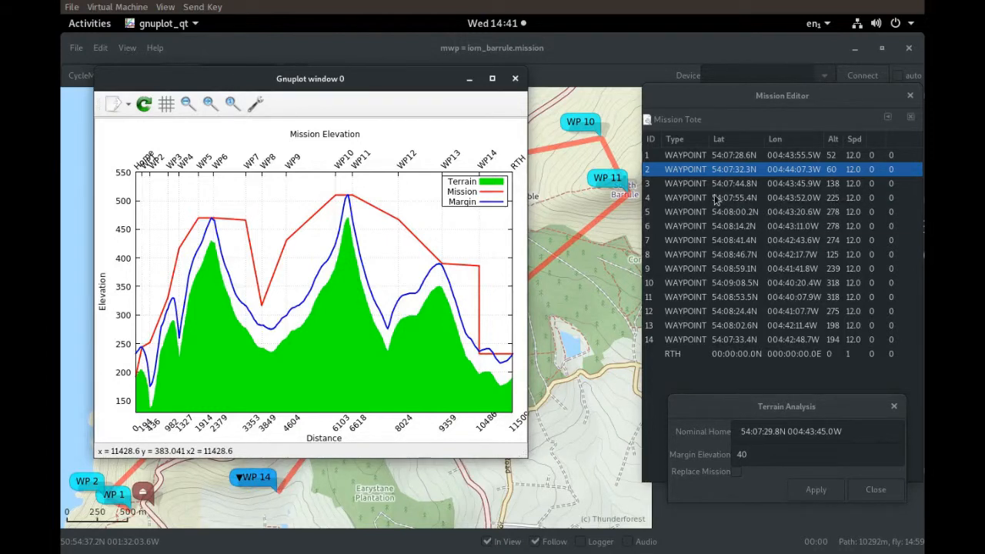
- Set waypoint 4's altitude to 200 and rerun the terrain analysis plot
click(839, 200)
click(840, 200)
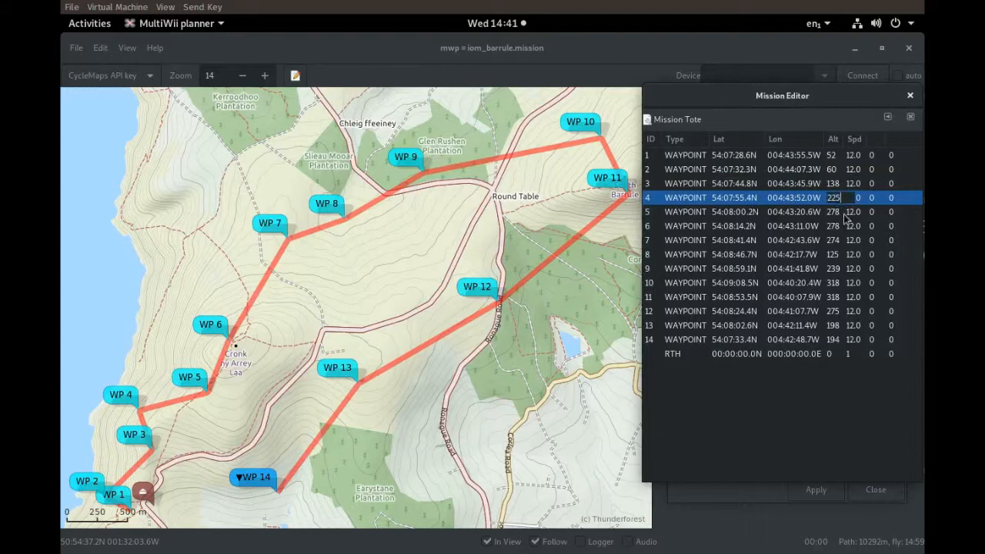
key(BackSpace)
text(00)
key(Return)
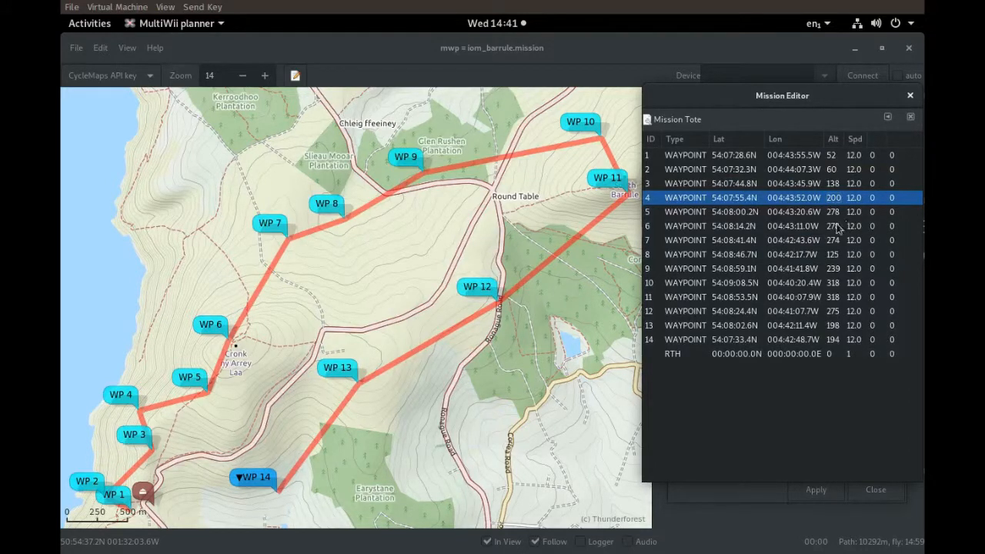
click(820, 497)
click(820, 496)
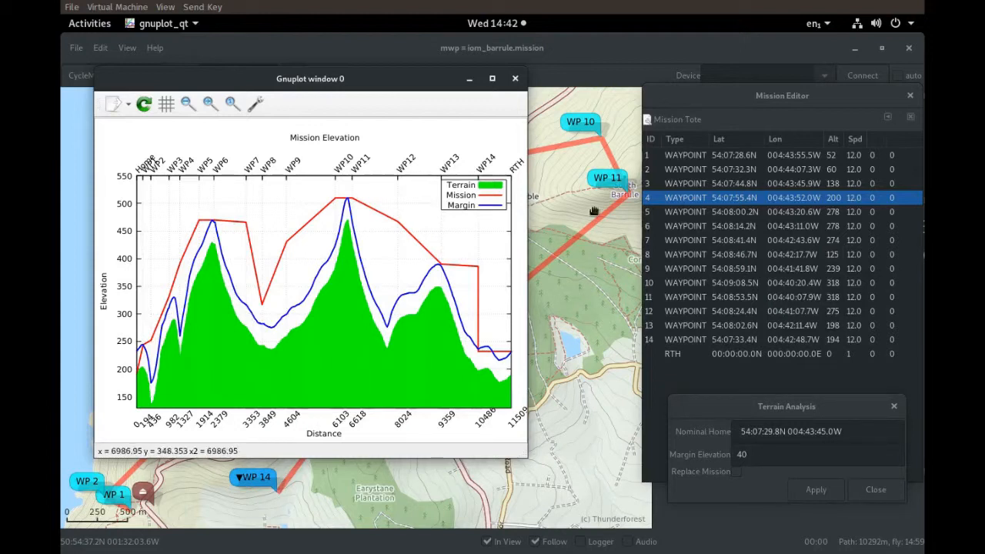
- Set the altitude of waypoint 7 to 120 and of waypoint 8 to 90
mouse_move(754, 278)
double_click(833, 241)
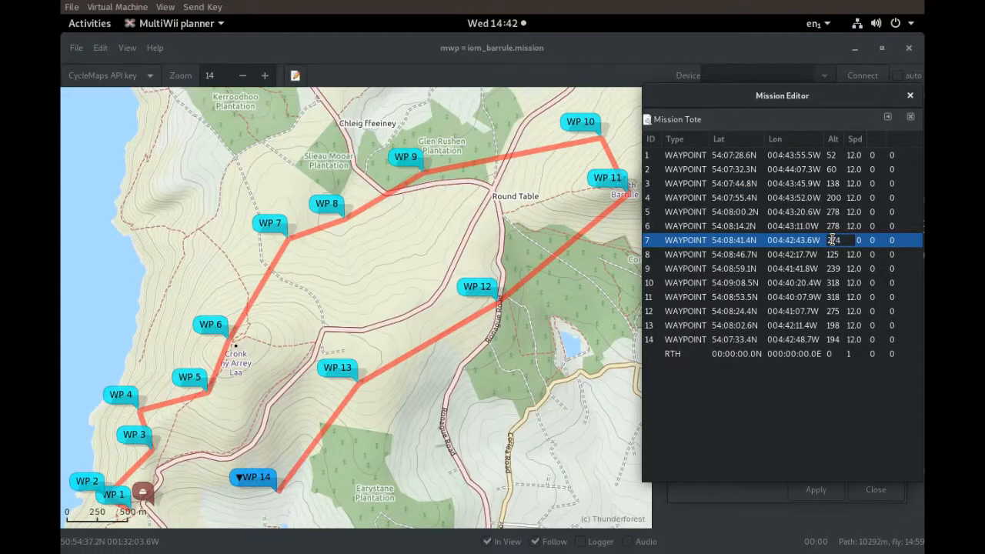
text(40:20)
key(Return)
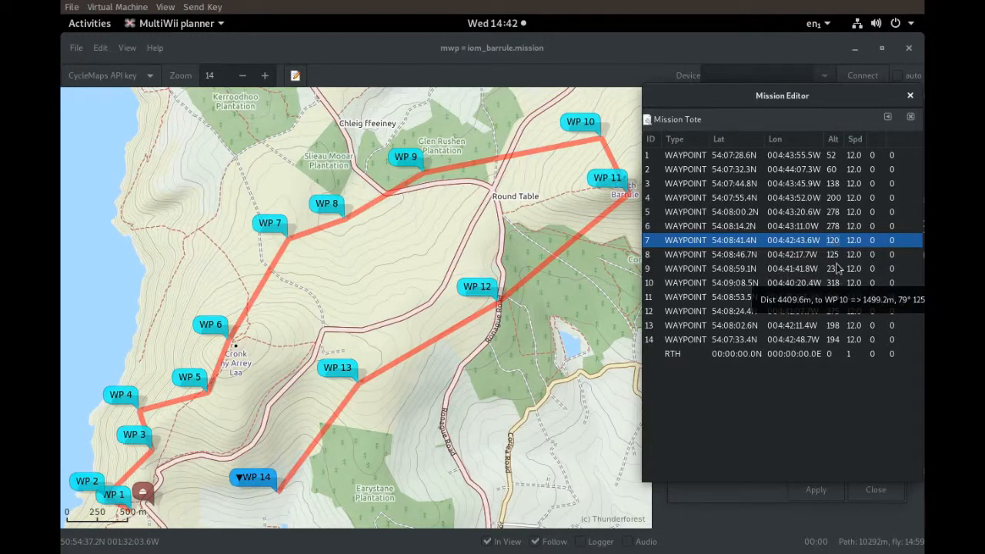
click(837, 261)
click(837, 260)
text(1)
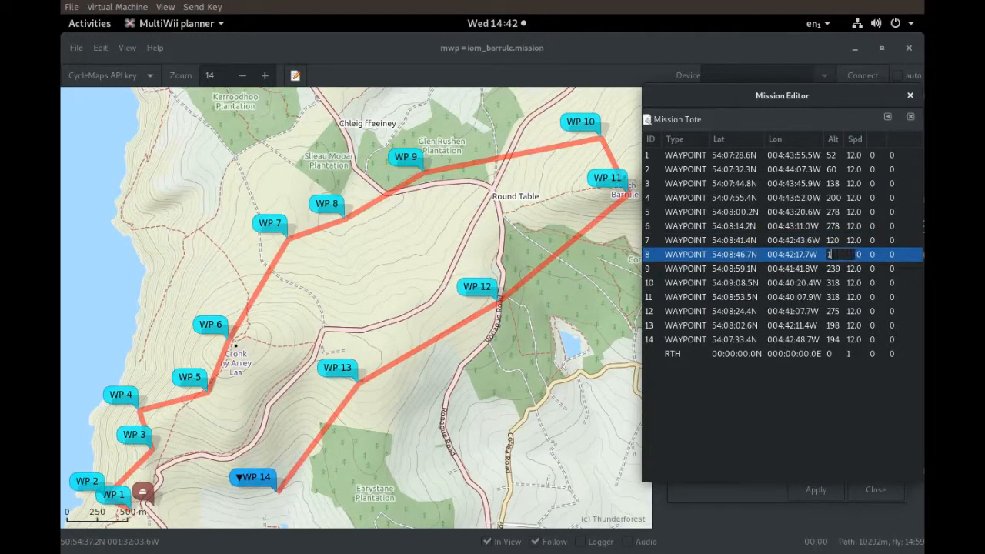
text(90)
key(Return)
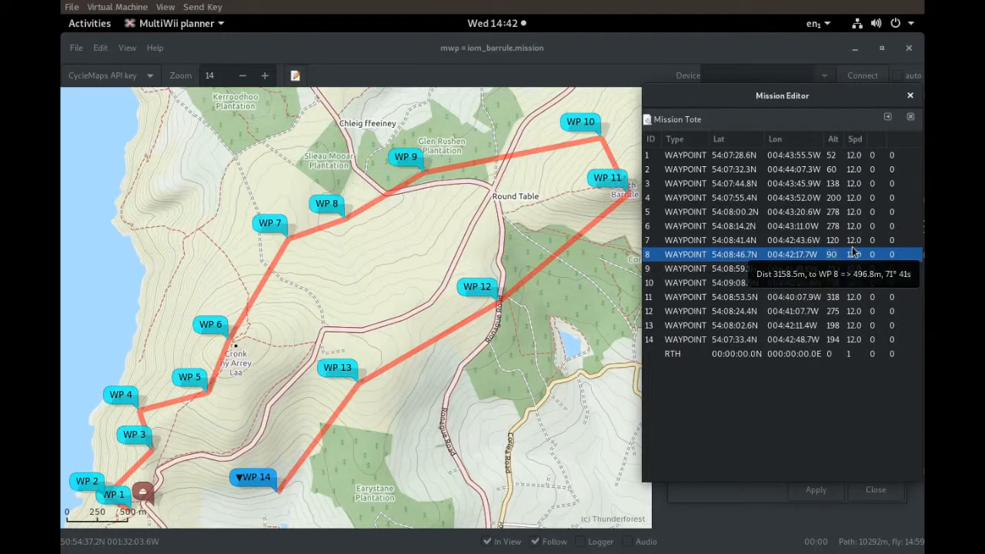
- Set the altitude of waypoint 9 to 110 and of waypoint 12 to 130
click(842, 274)
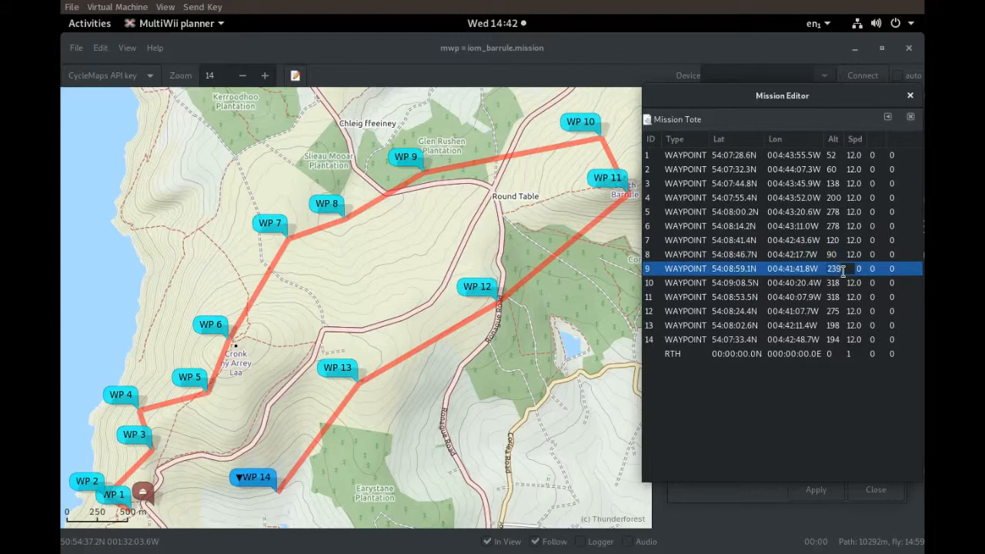
click(841, 271)
text(110)
key(Return)
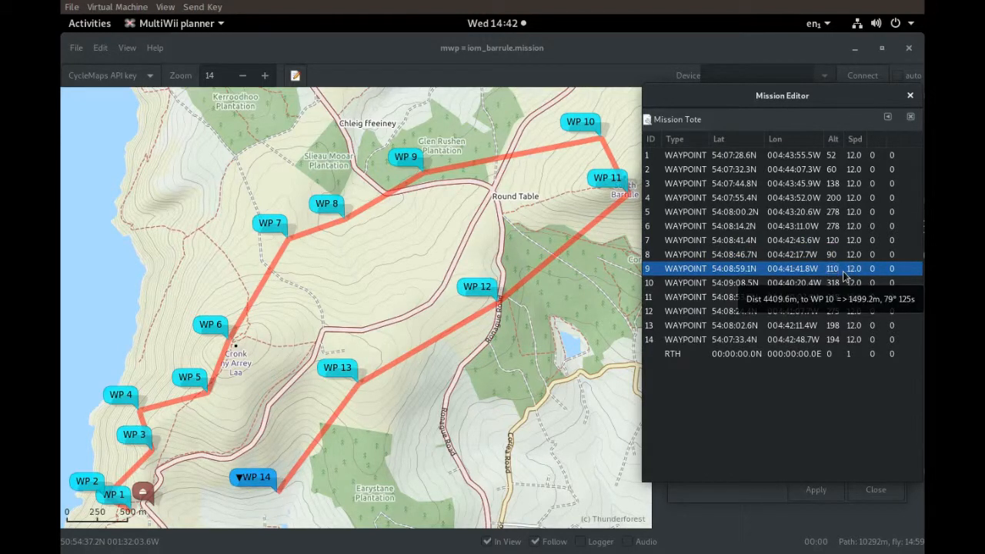
double_click(841, 312)
text(1)
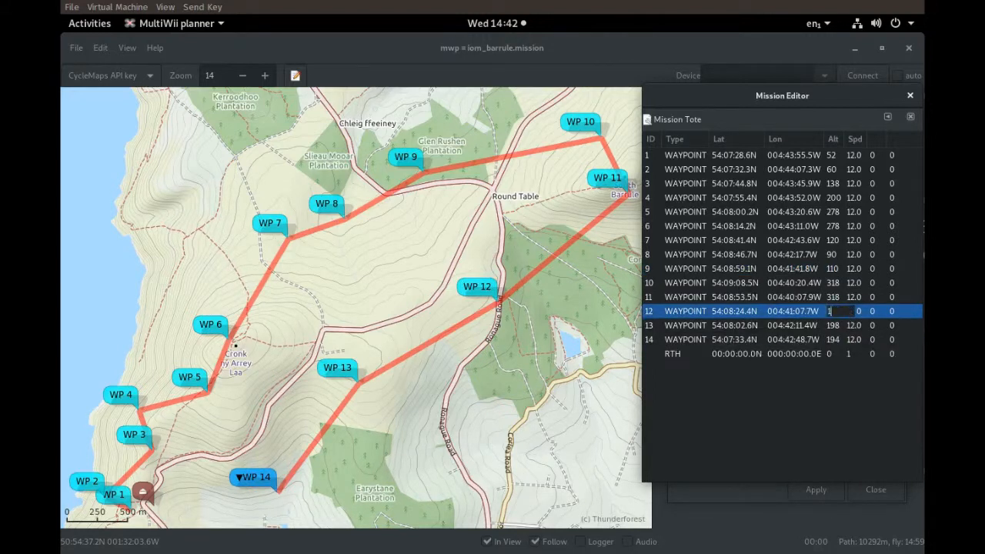
text(20)
key(BackSpace)
key(BackSpace)
text(30)
key(Return)
- Set waypoint 14's altitude to 50, rerun the terrain analysis plot and close the plot window
click(838, 343)
click(839, 344)
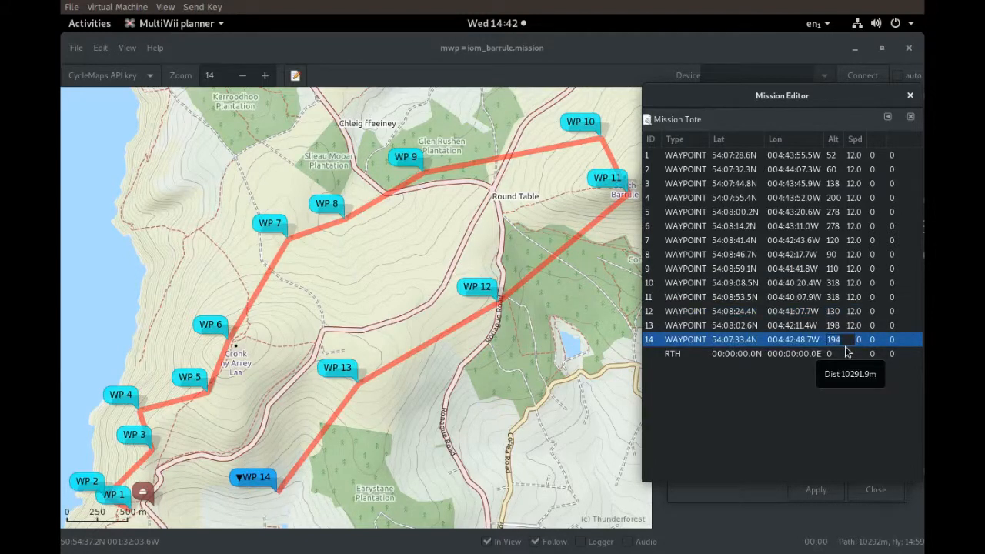
key(BackSpace)
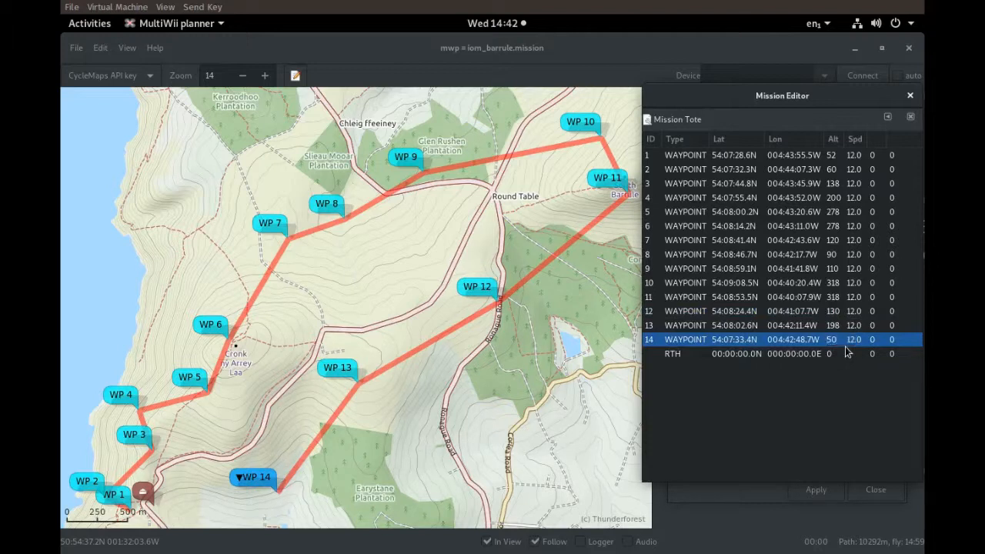
click(813, 493)
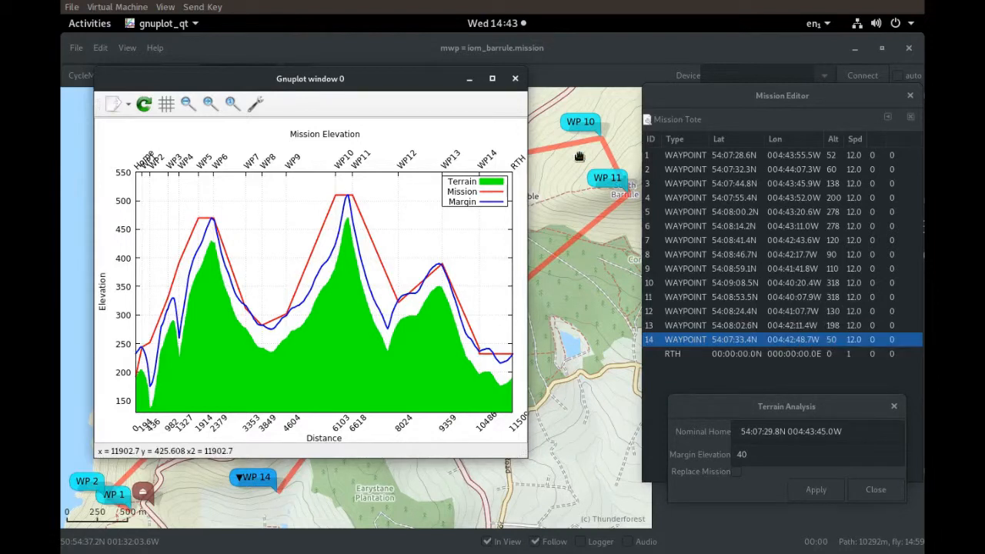
click(515, 78)
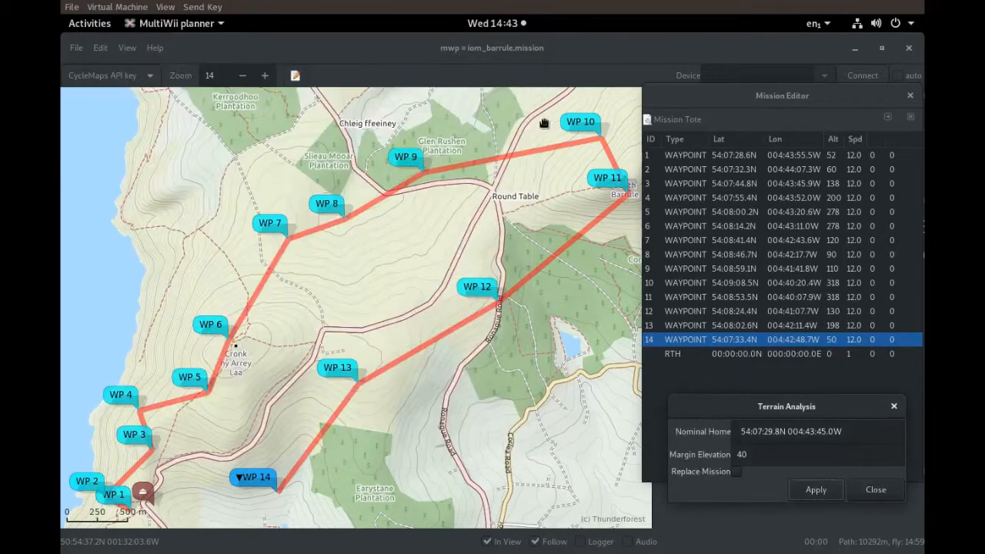
- Add a waypoint between WP 11 and WP 12 at 54:08:39.3N 004:40:37.2W and reorder it to number 12 in the mission
click(297, 75)
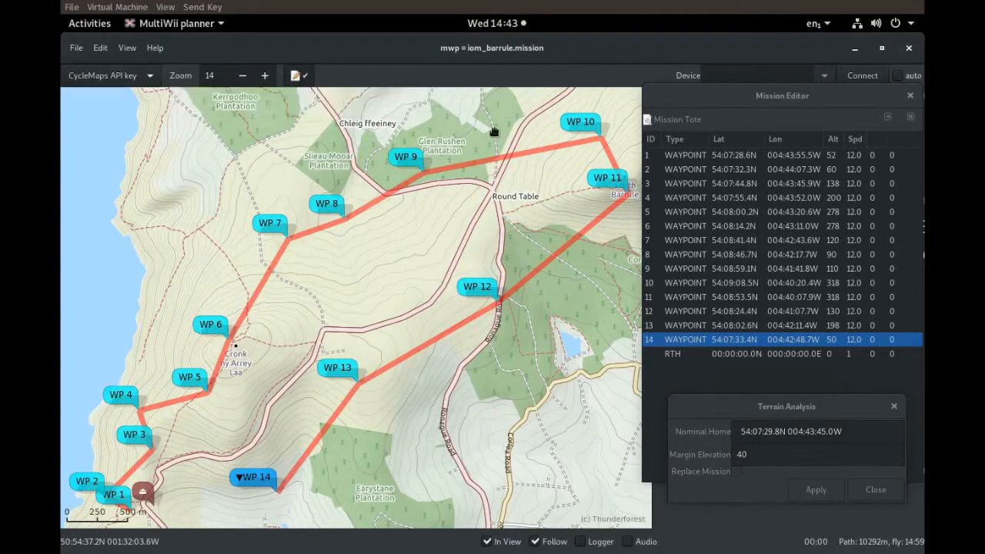
click(543, 248)
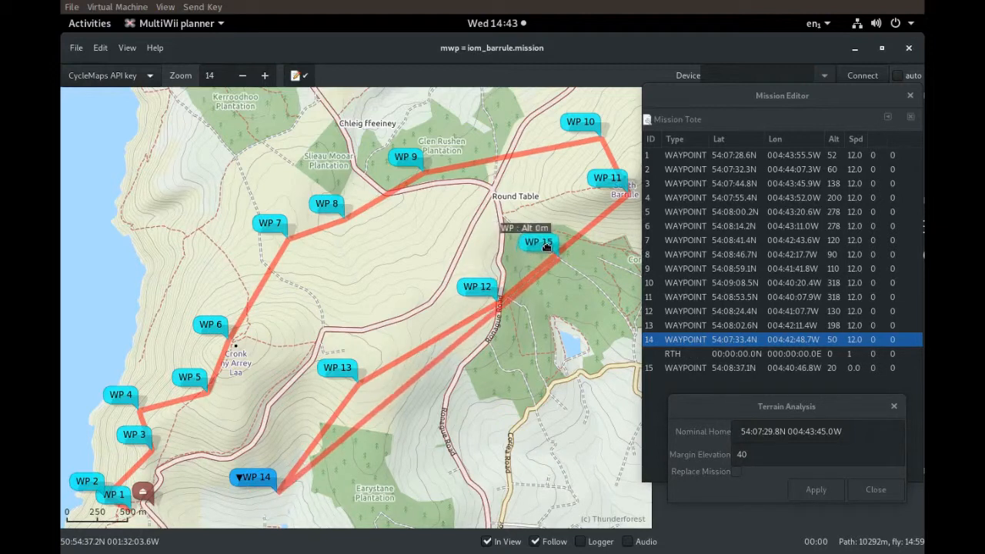
drag(546, 246, 551, 237)
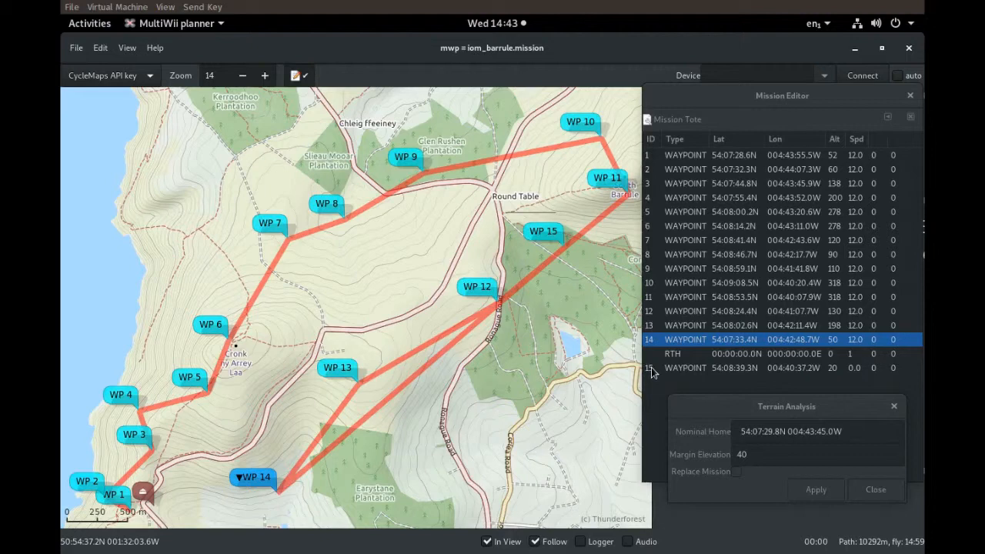
drag(651, 372, 663, 318)
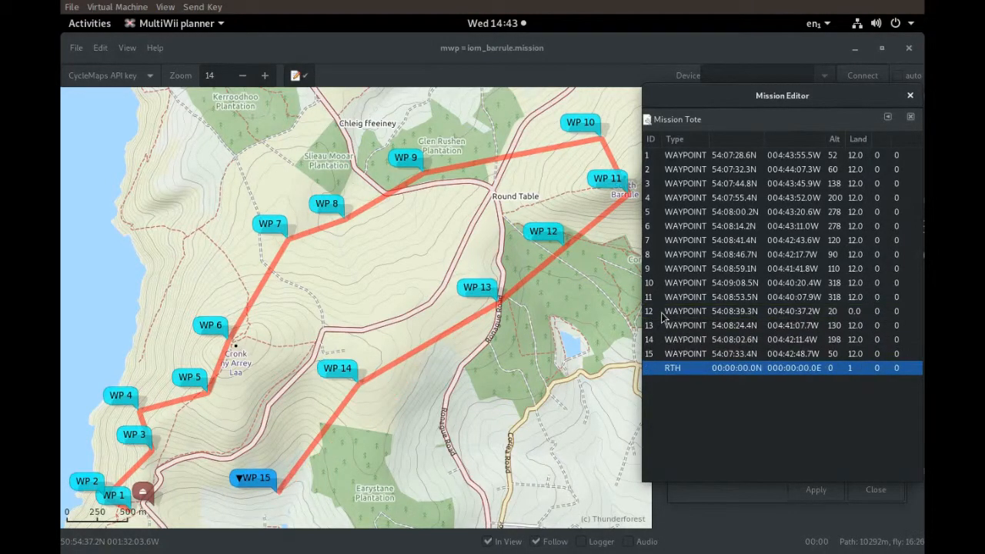
- Set the altitude of the new waypoint 12 to 120 and replot the terrain analysis
click(839, 313)
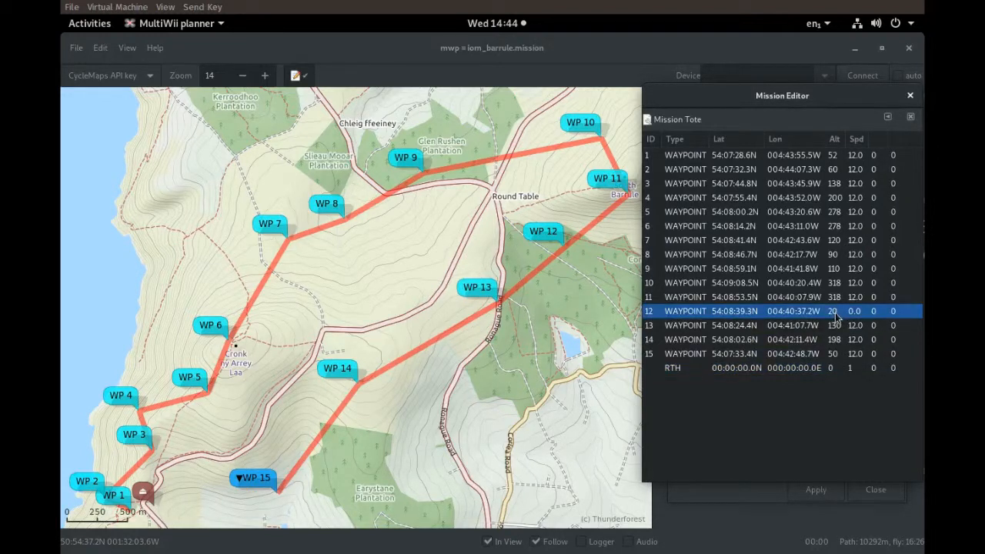
text(1)
key(Return)
click(820, 496)
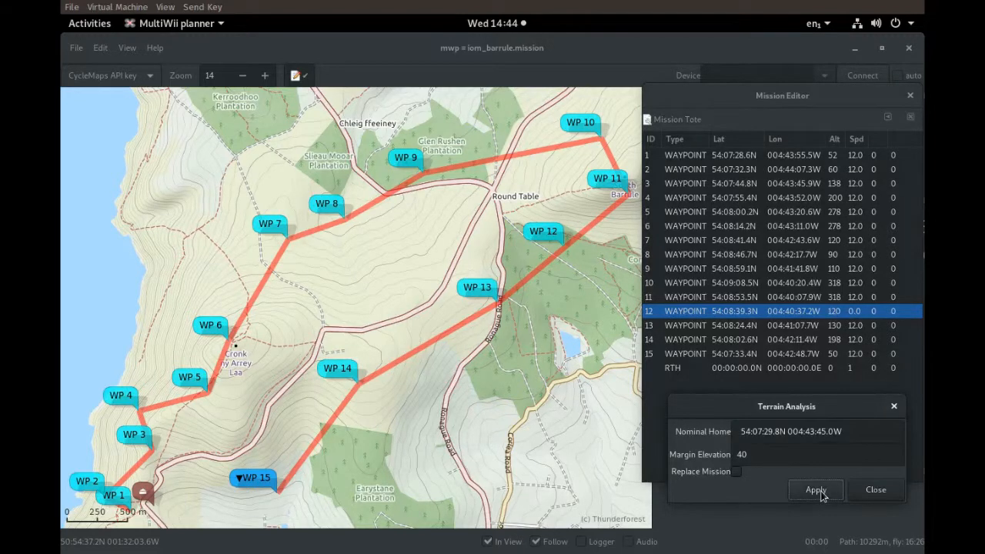
click(816, 490)
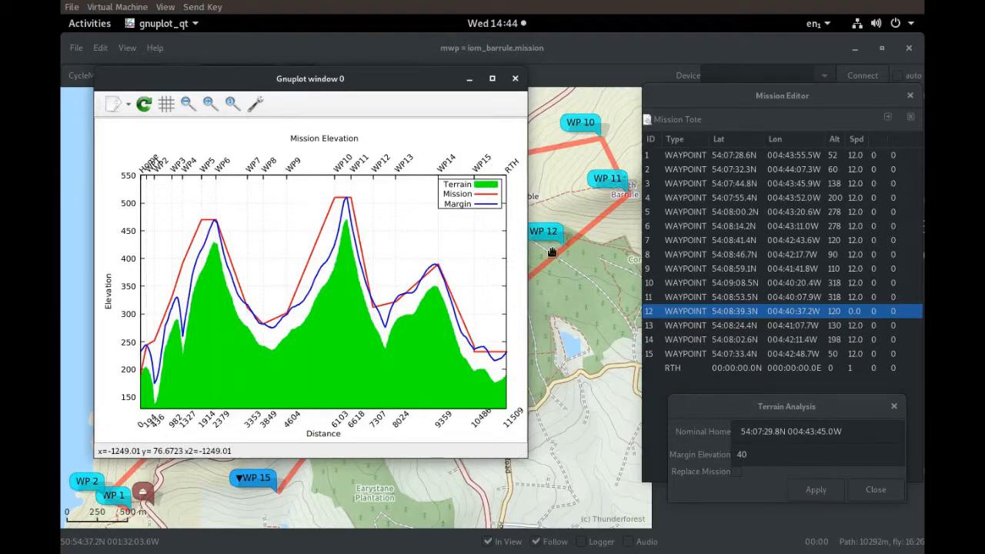
- Move WP 12 slightly southwest along its leg to 54:08:37.1N 004:40:42.8W and rerun the terrain analysis
drag(552, 231, 541, 240)
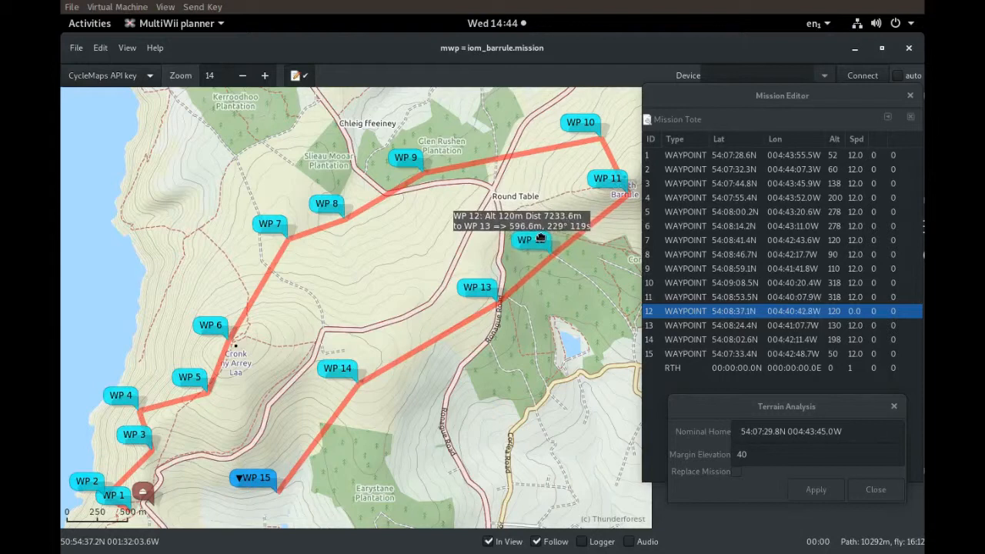
click(827, 494)
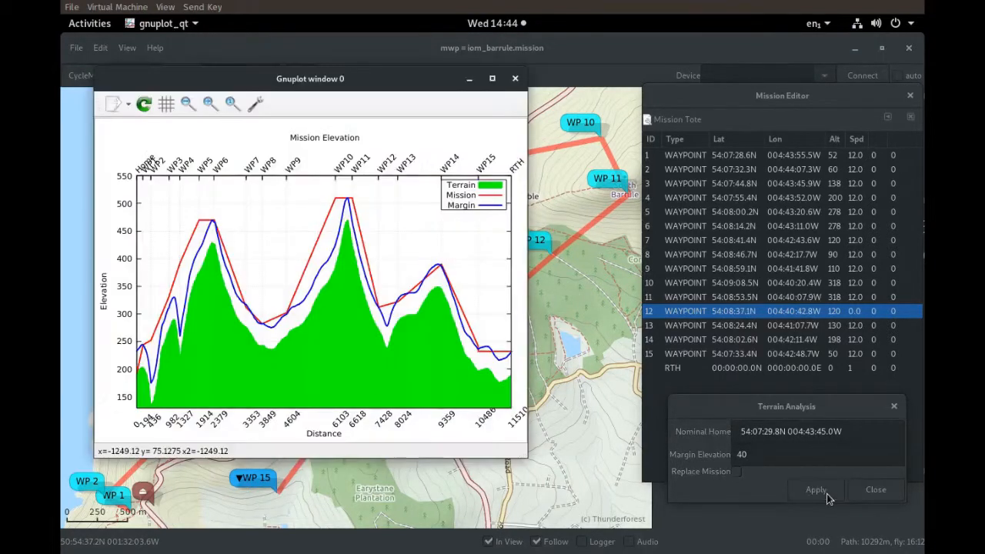